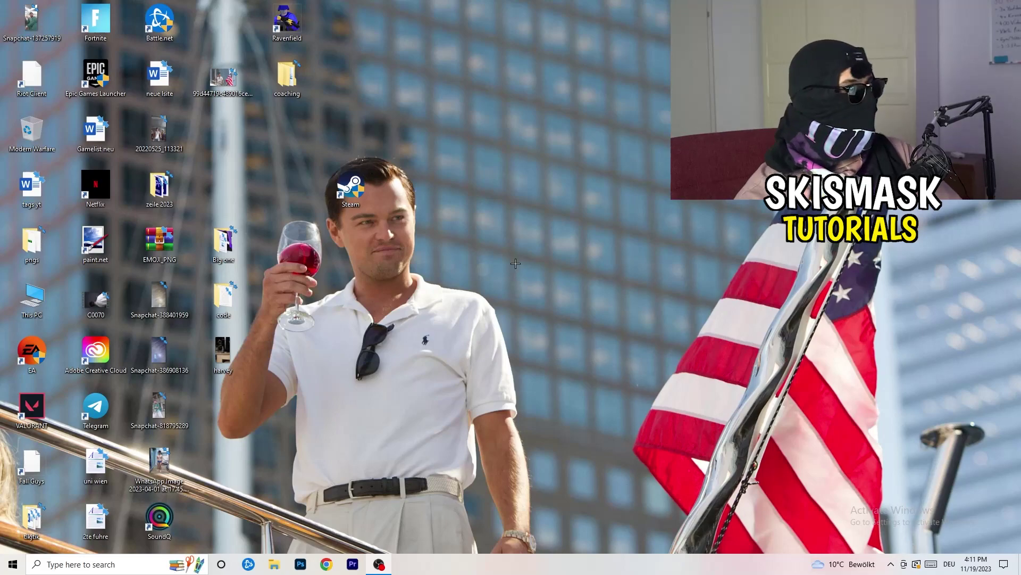
# Launch NVIDIA Control Panel from the desktop's right-click menu
pyautogui.rightClick(501, 235)
pyautogui.rightClick(581, 173)
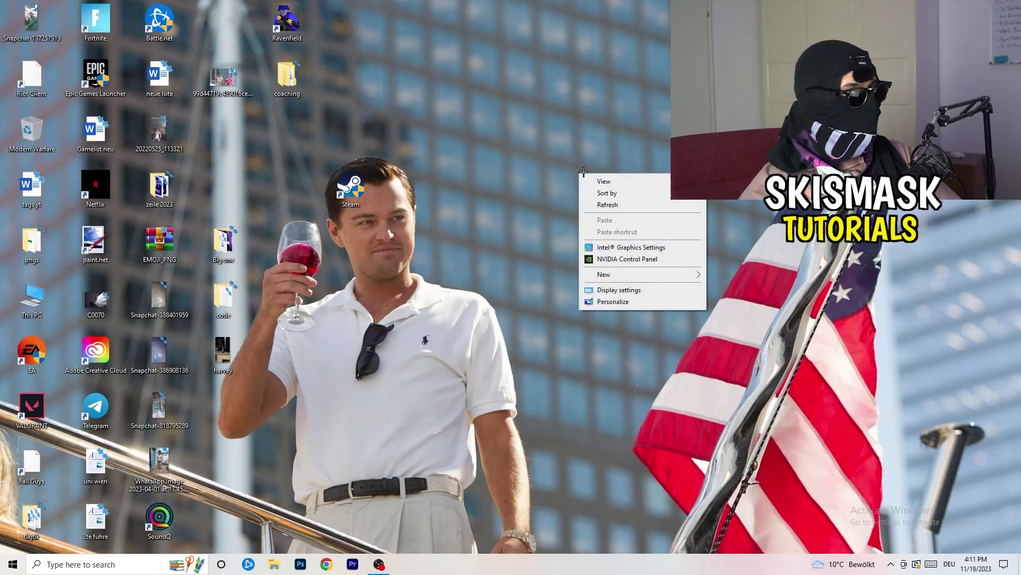
pyautogui.click(639, 259)
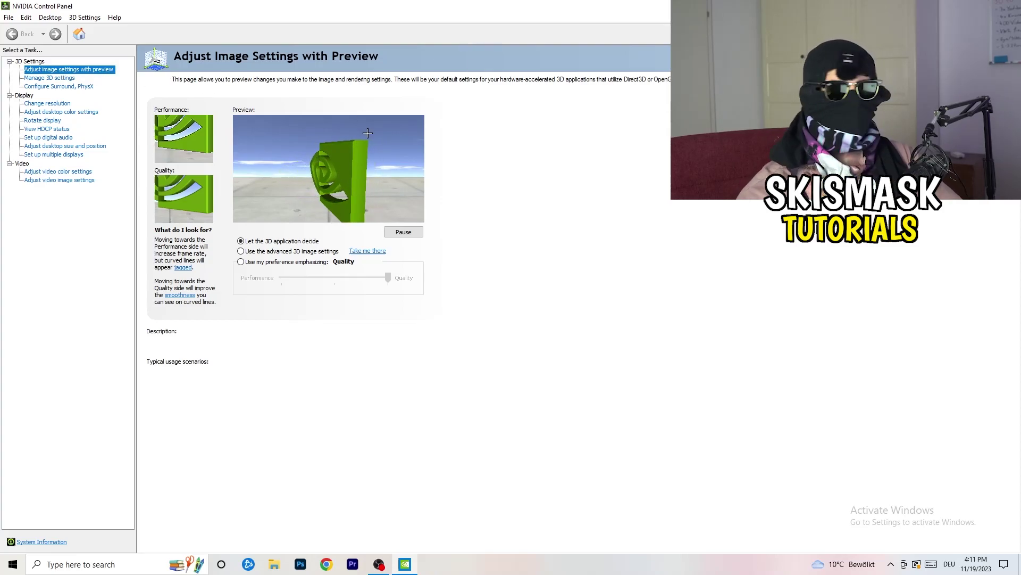
pyautogui.moveTo(288, 260)
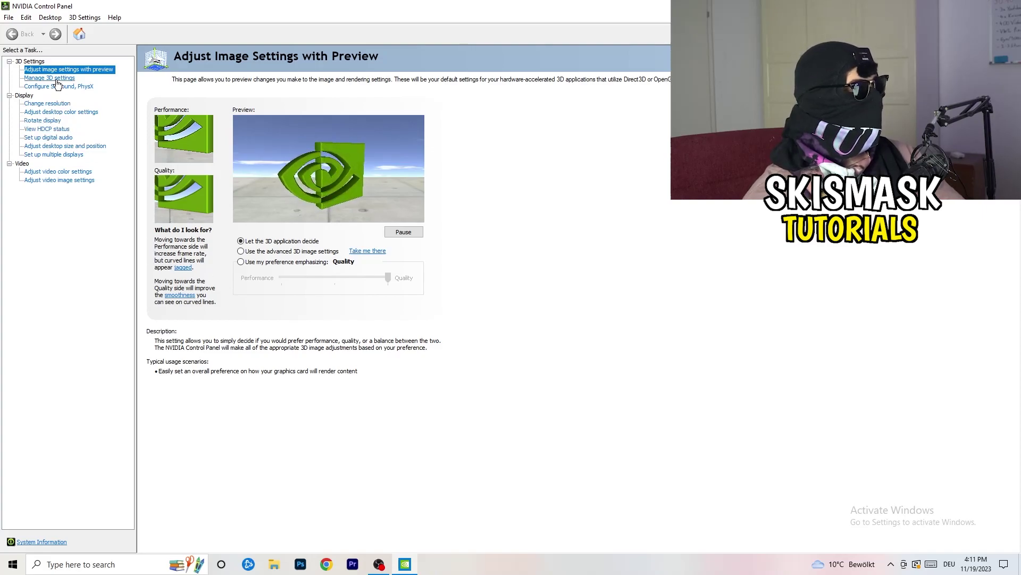
# Review the Display > Change resolution page in NVIDIA Control Panel
pyautogui.click(47, 103)
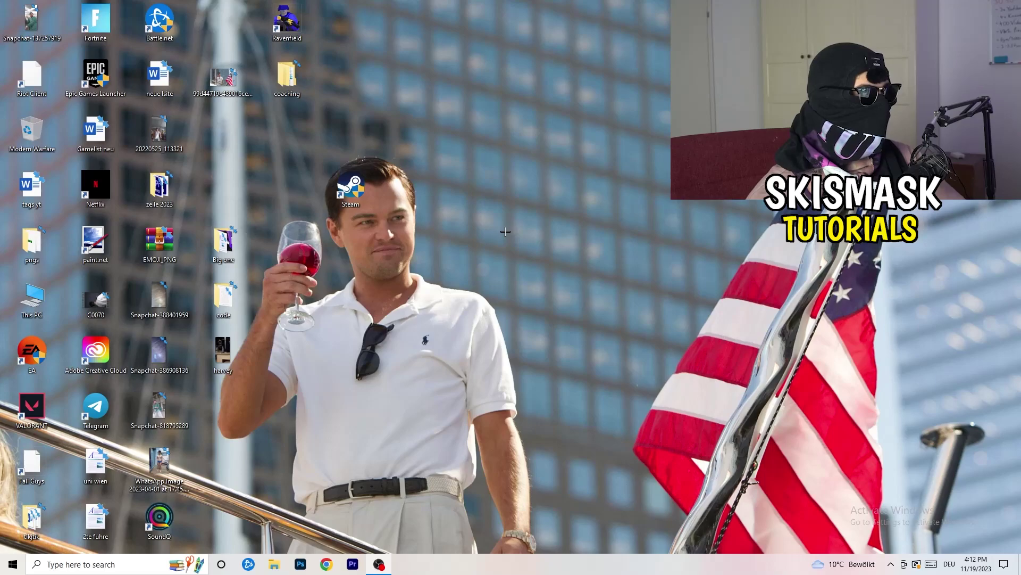
# Open Windows Settings from Start and go to System > Display showing both monitors
pyautogui.click(12, 564)
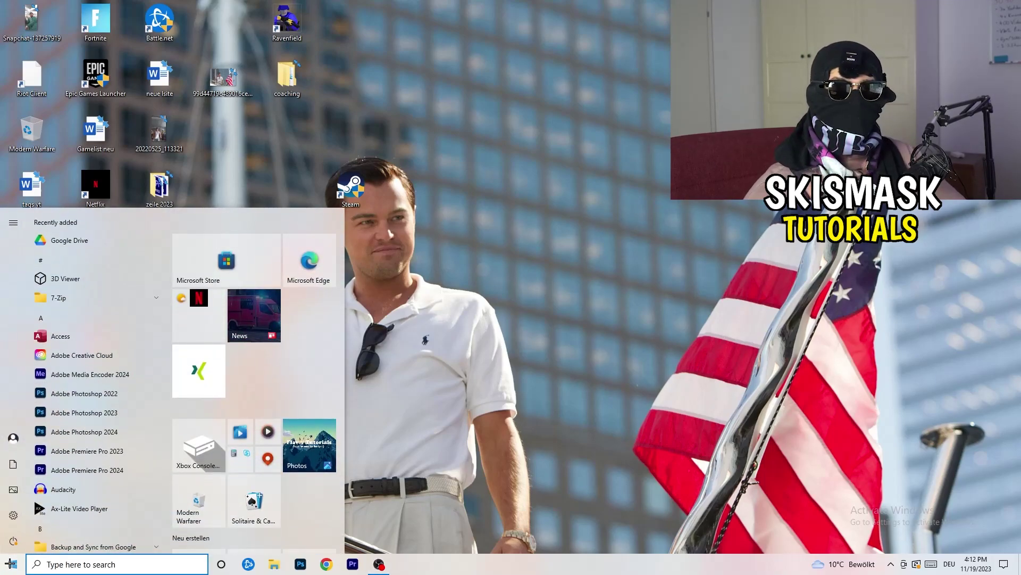
pyautogui.moveTo(36, 515)
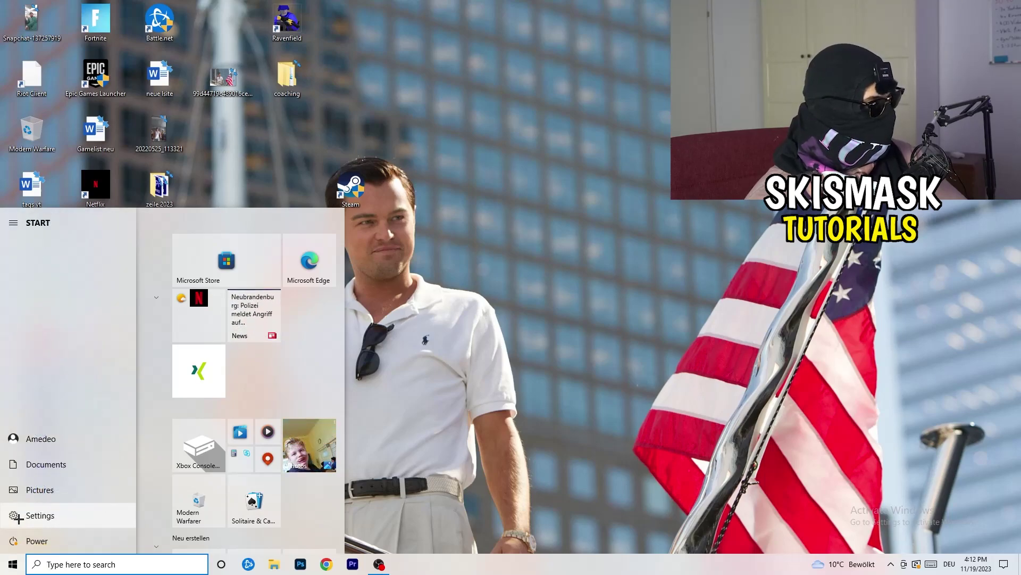
pyautogui.click(17, 516)
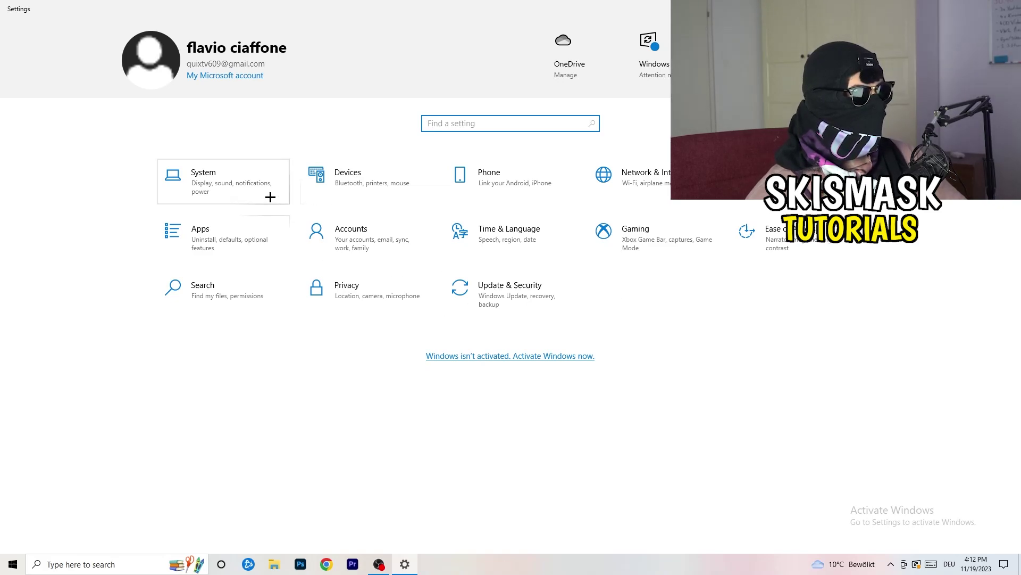
pyautogui.click(249, 183)
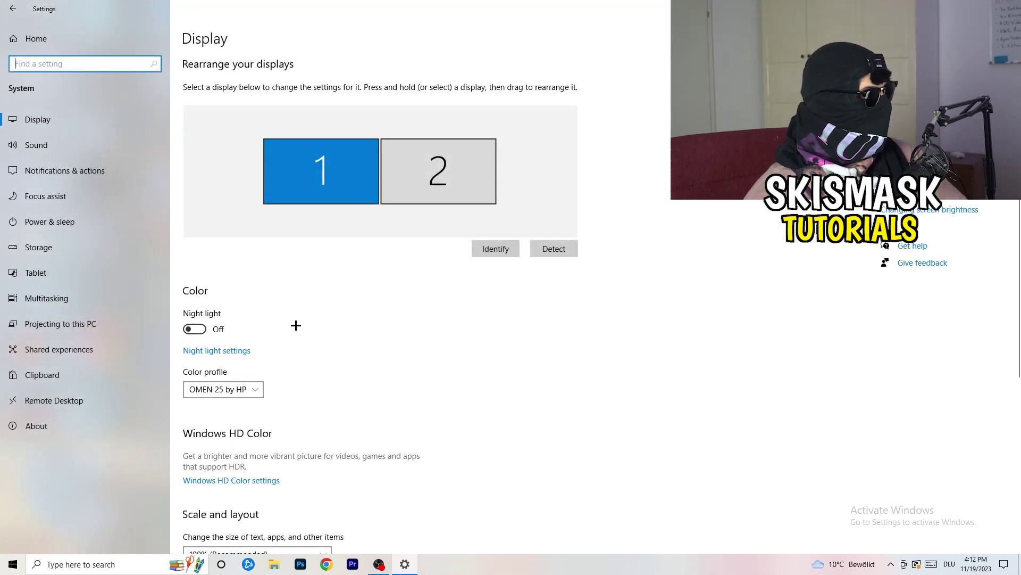
pyautogui.click(322, 48)
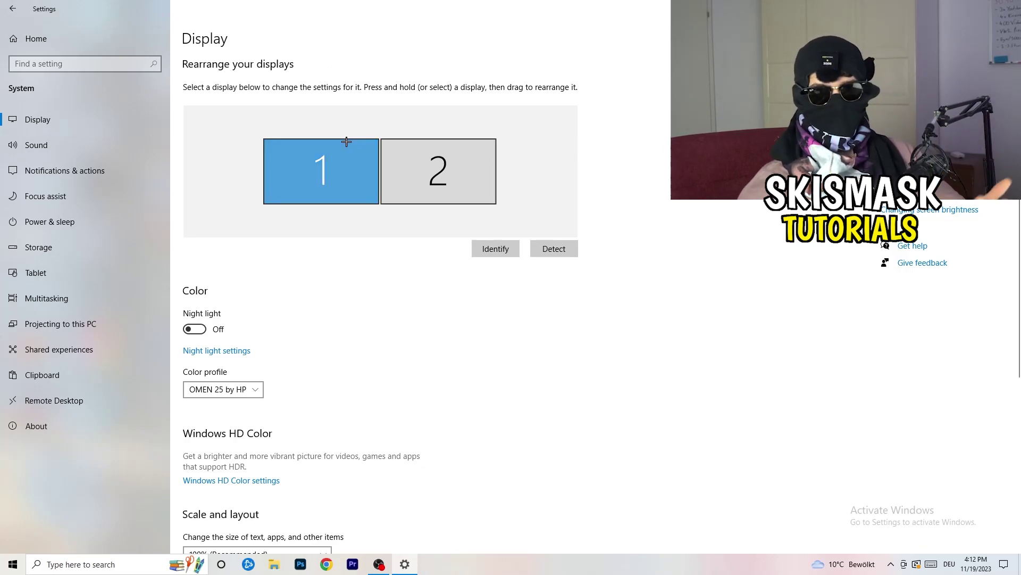
pyautogui.scroll(-5, 334, 254)
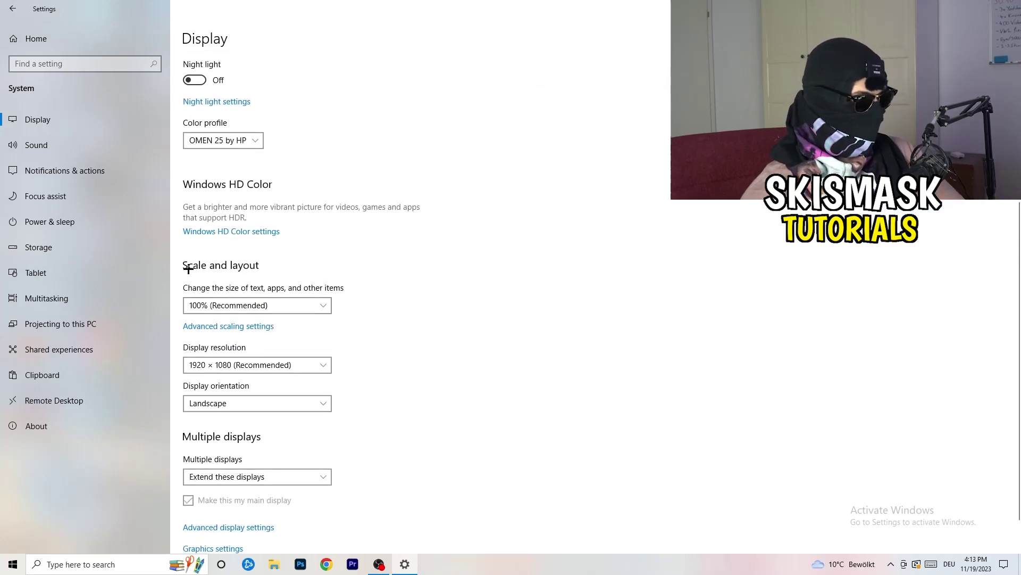
pyautogui.click(294, 307)
pyautogui.click(530, 329)
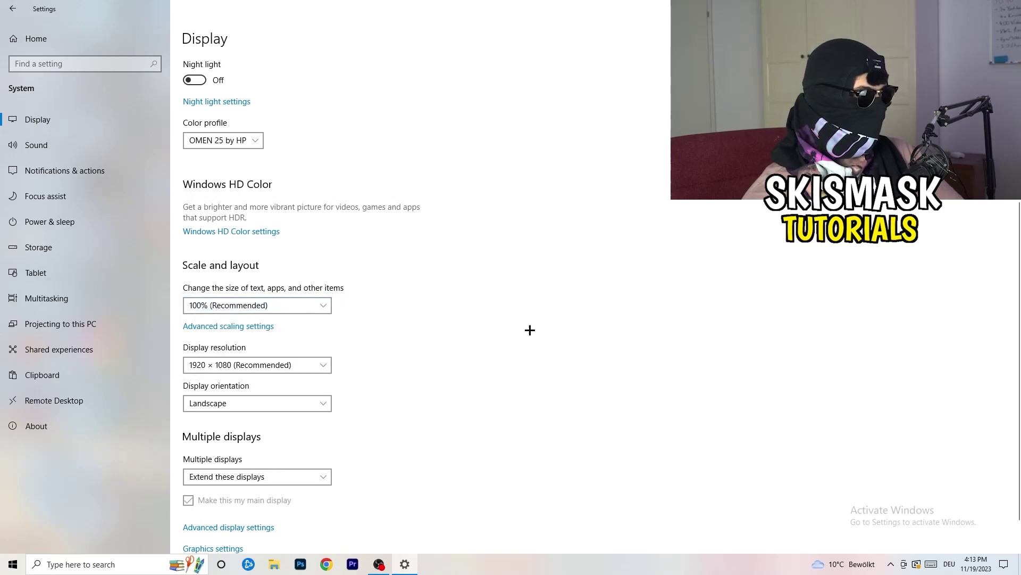
pyautogui.click(311, 307)
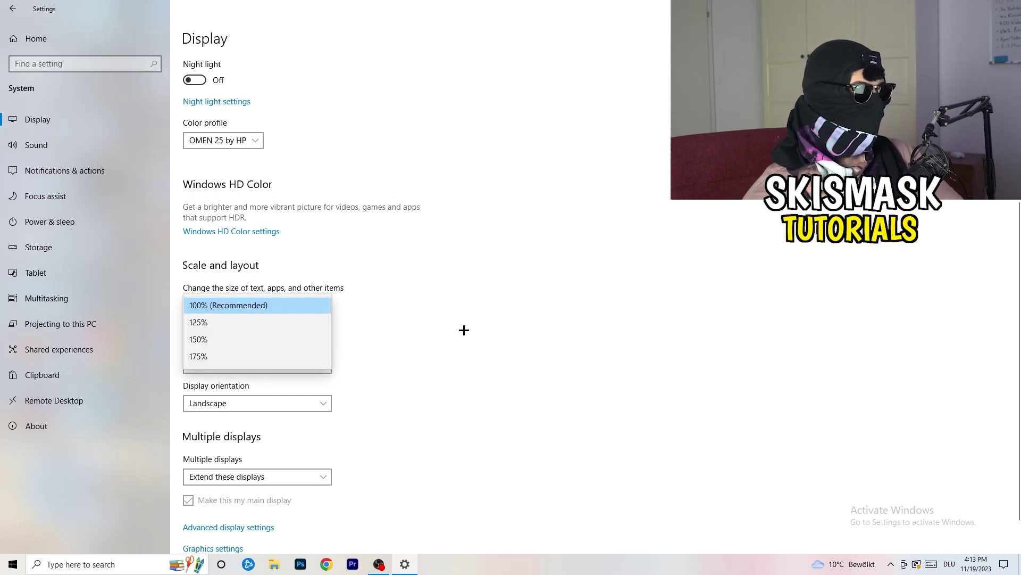
pyautogui.click(464, 329)
pyautogui.scroll(-1, 463, 331)
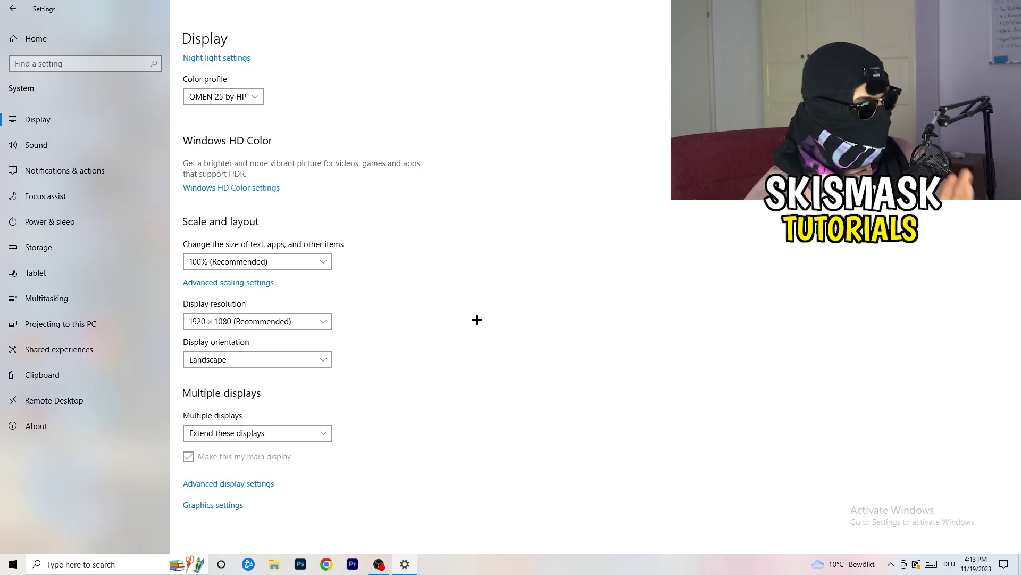
pyautogui.click(324, 326)
pyautogui.click(404, 301)
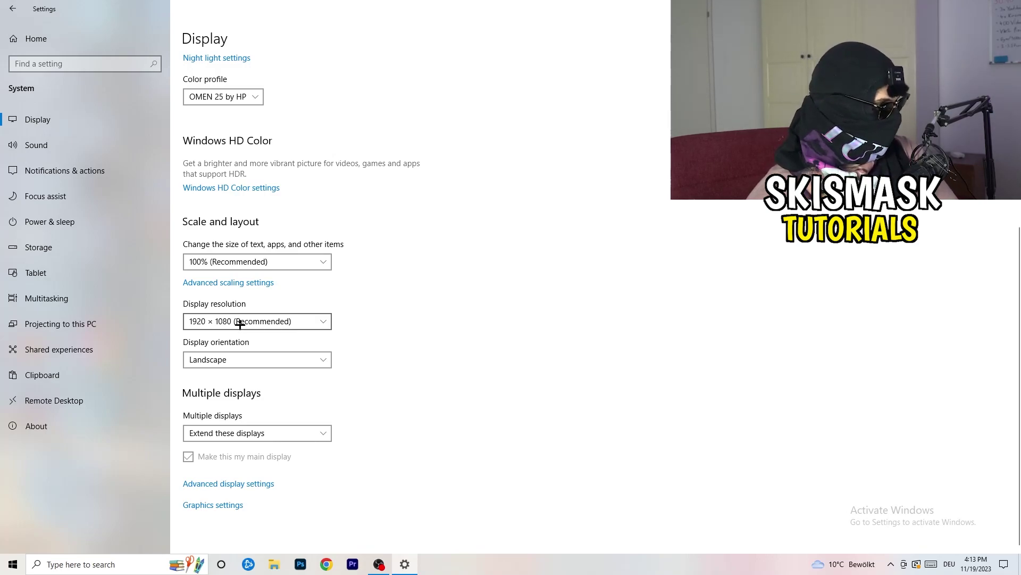
# Go to Power & sleep and reveal the additional power plans, keeping Balanced selected
pyautogui.click(53, 221)
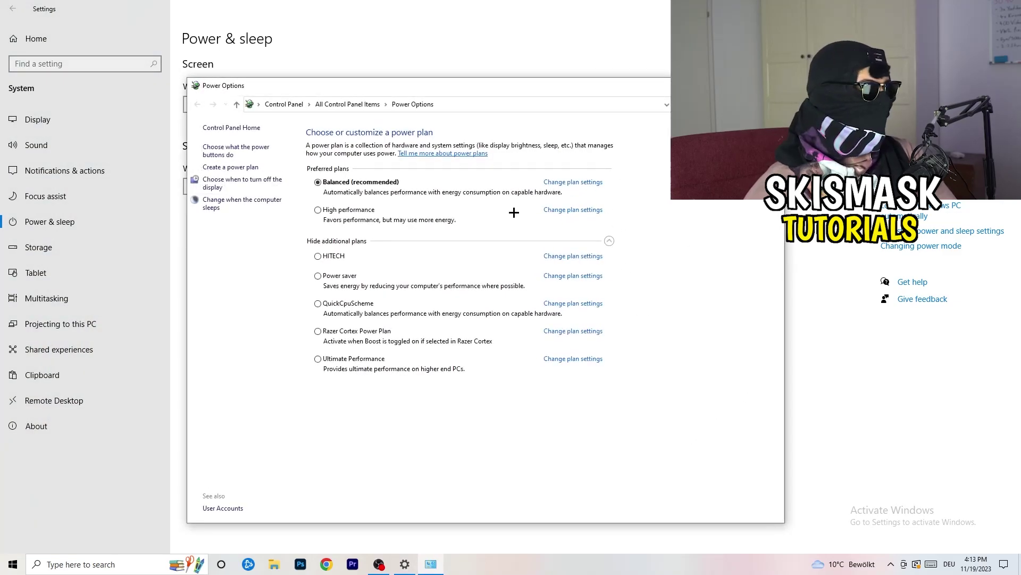
pyautogui.click(610, 241)
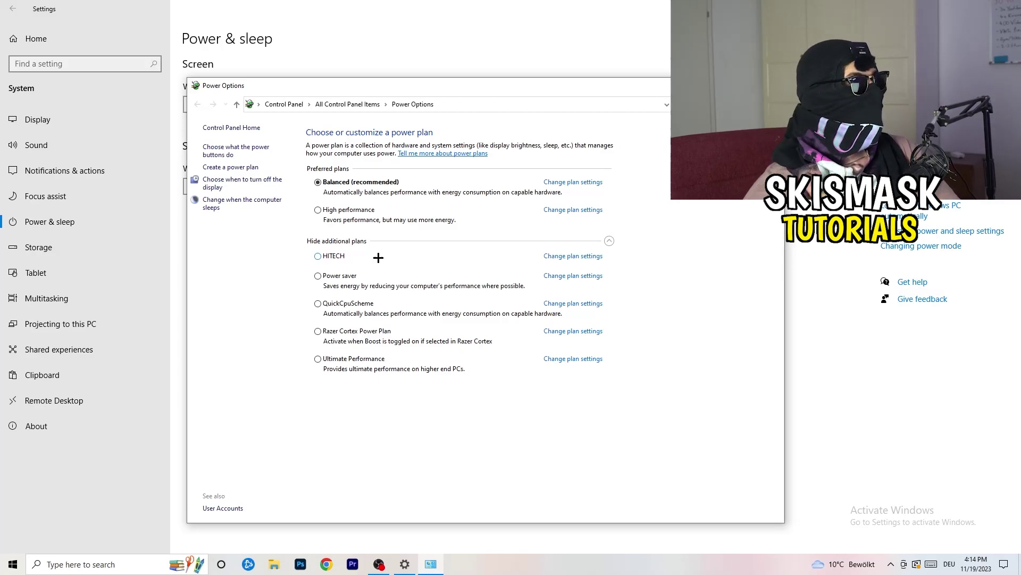
# Close Power Options and open the Storage Sense configuration under Storage
pyautogui.hotkey('alt', 'F4')
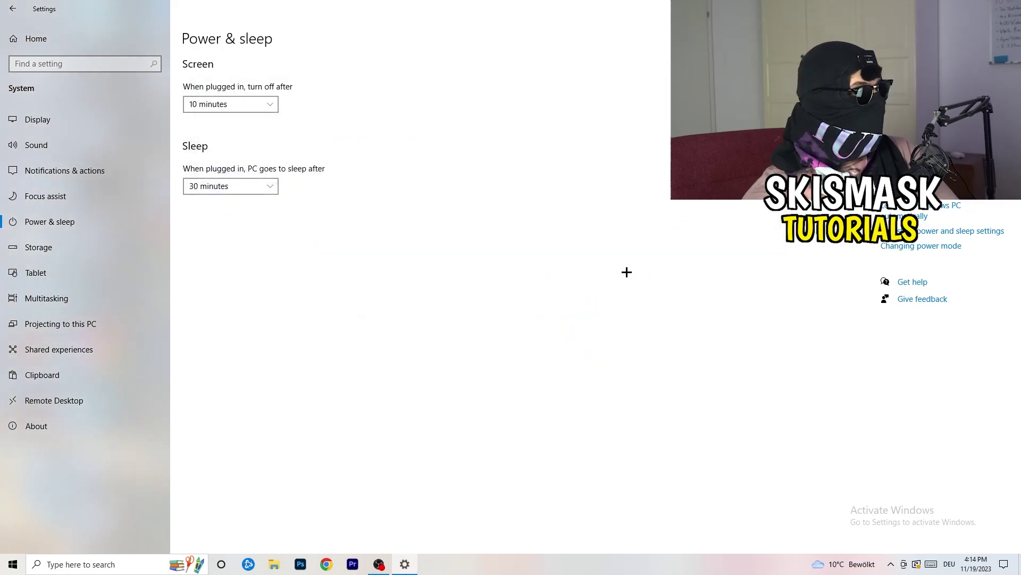
pyautogui.click(103, 253)
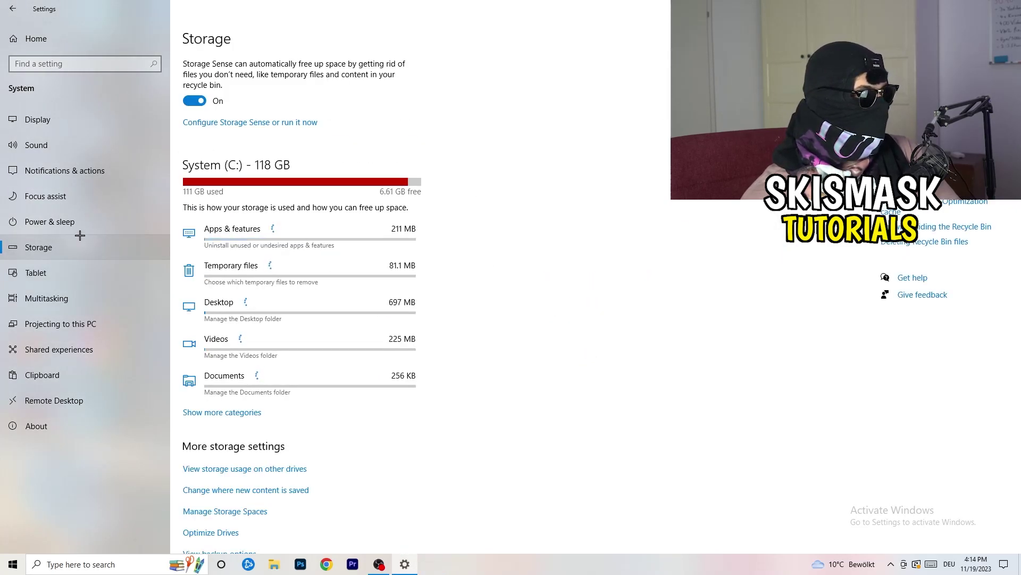
pyautogui.click(241, 123)
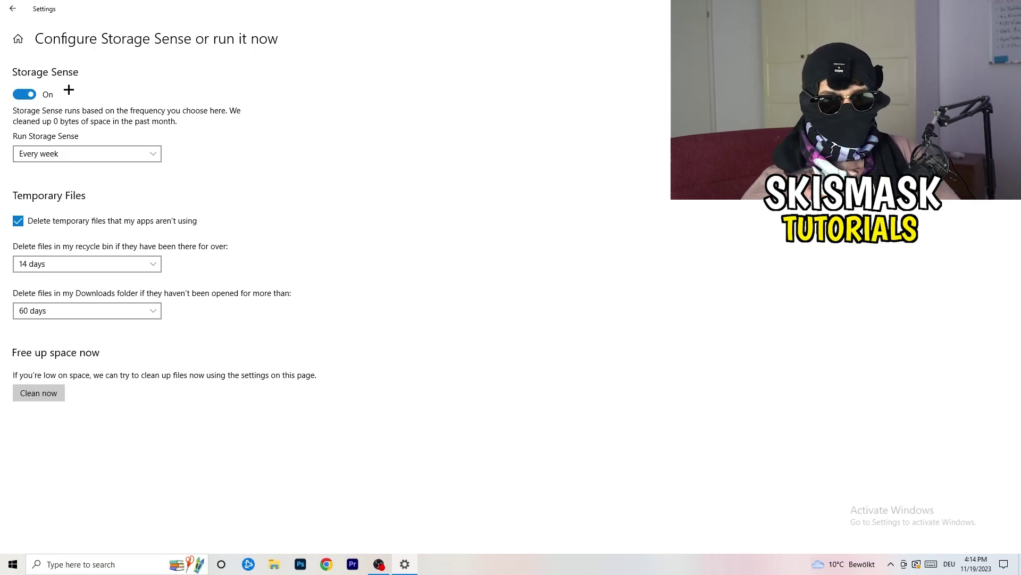
# Keep Storage Sense weekly, recycle bin cleanup at 14 days and Downloads at 60 days
pyautogui.click(108, 150)
pyautogui.click(73, 153)
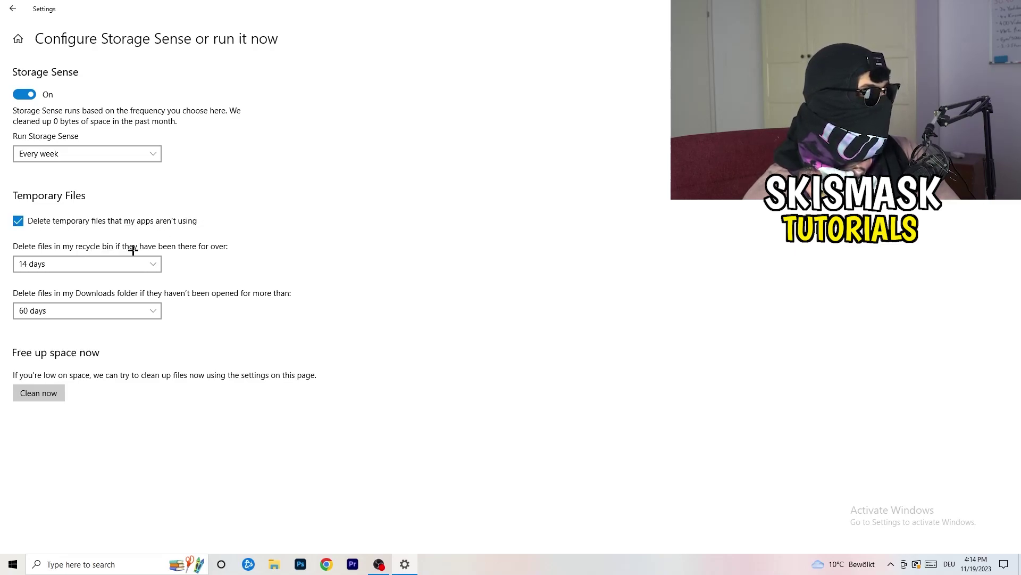
pyautogui.click(155, 263)
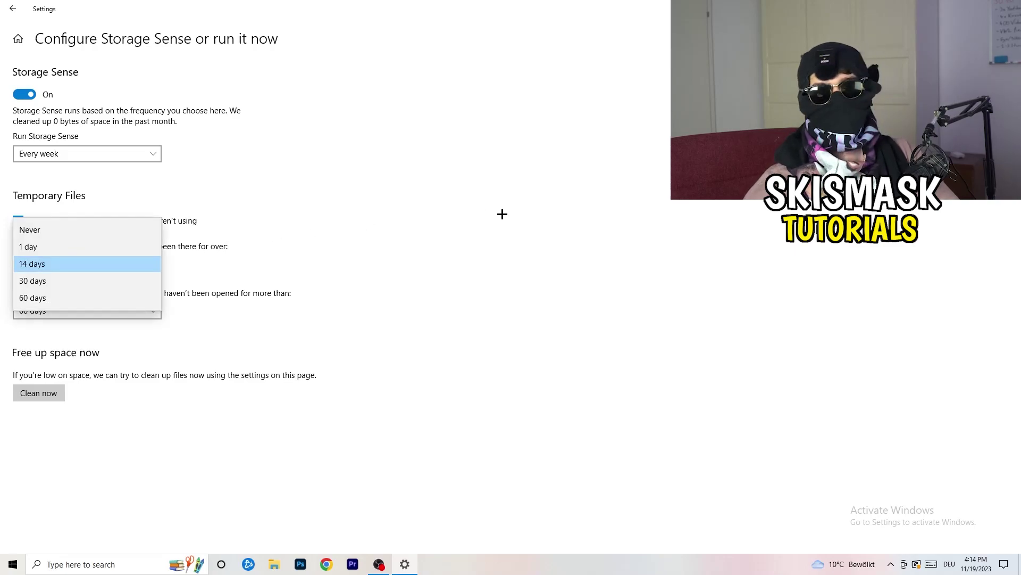
pyautogui.click(479, 226)
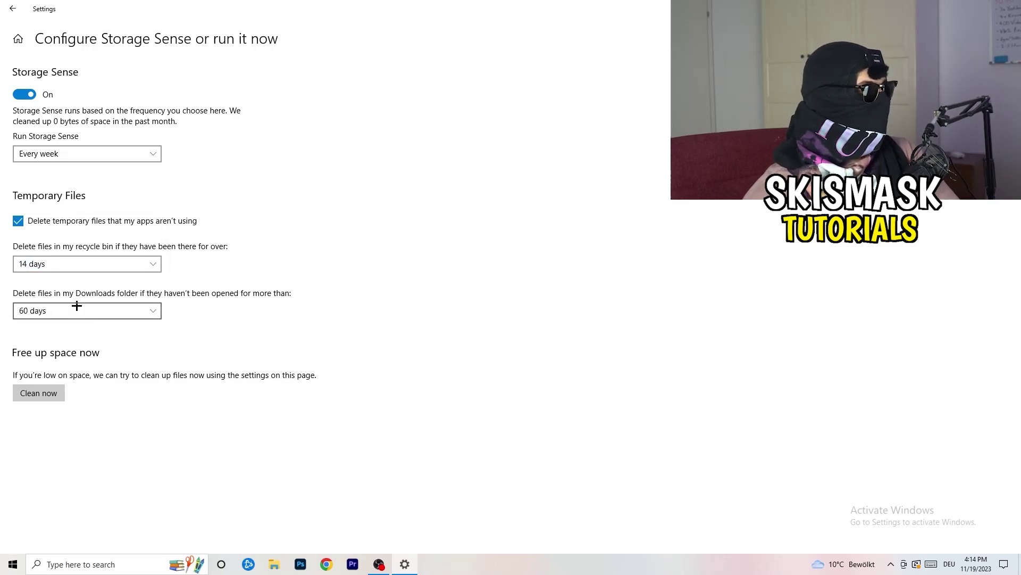
pyautogui.click(137, 311)
pyautogui.click(486, 240)
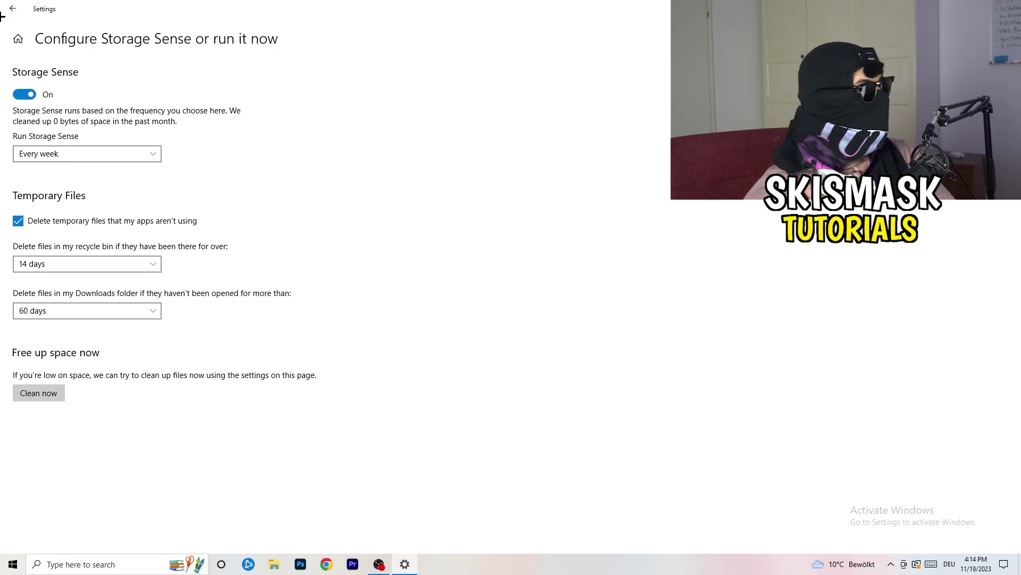
pyautogui.click(8, 5)
# Go from Settings home to Gaming > Captures, where background and audio recording are off
pyautogui.click(8, 5)
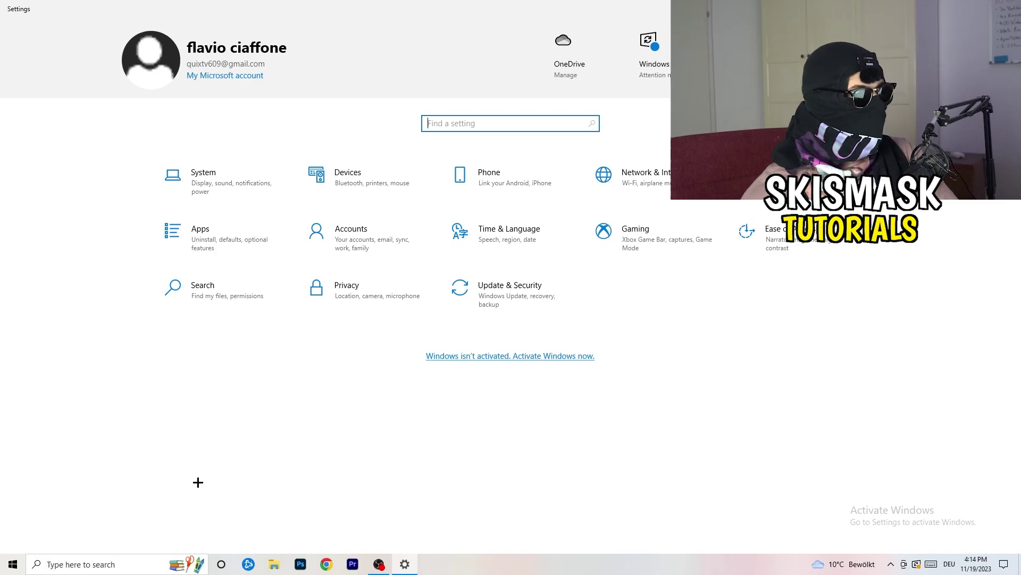
pyautogui.click(671, 237)
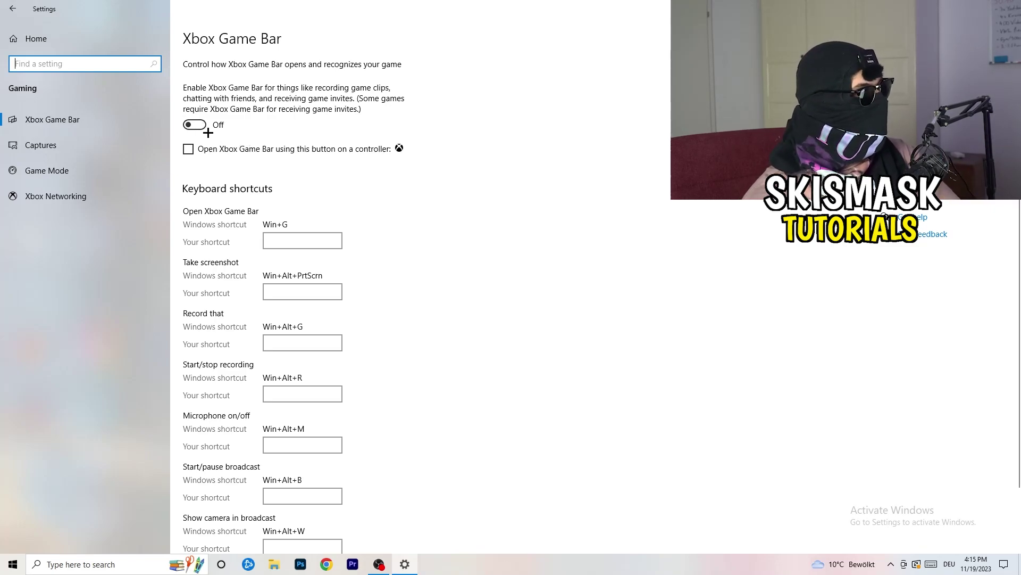
pyautogui.click(40, 145)
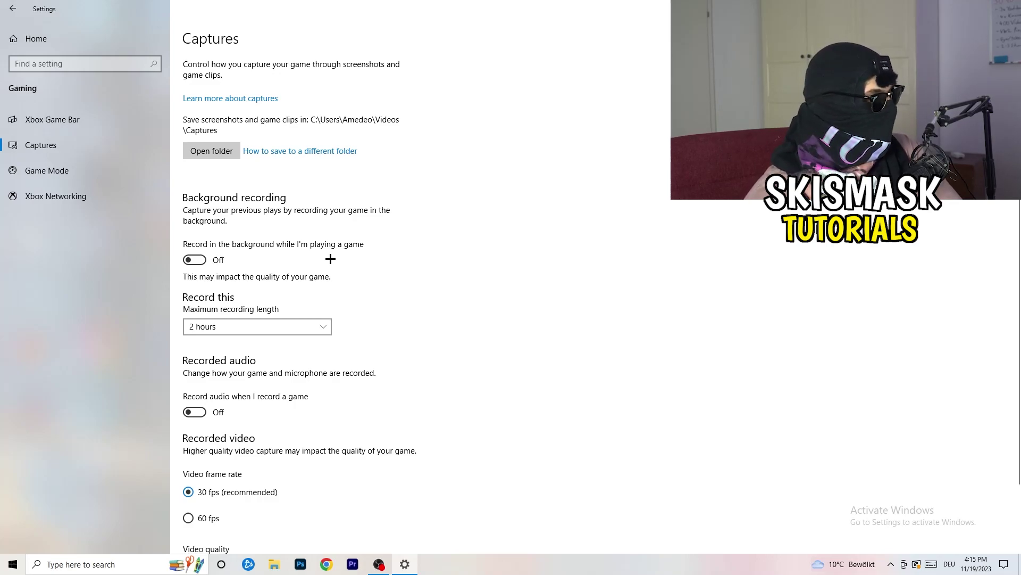
# Verify Game Mode is on, then close Settings with Alt+F4
pyautogui.scroll(-2, 331, 259)
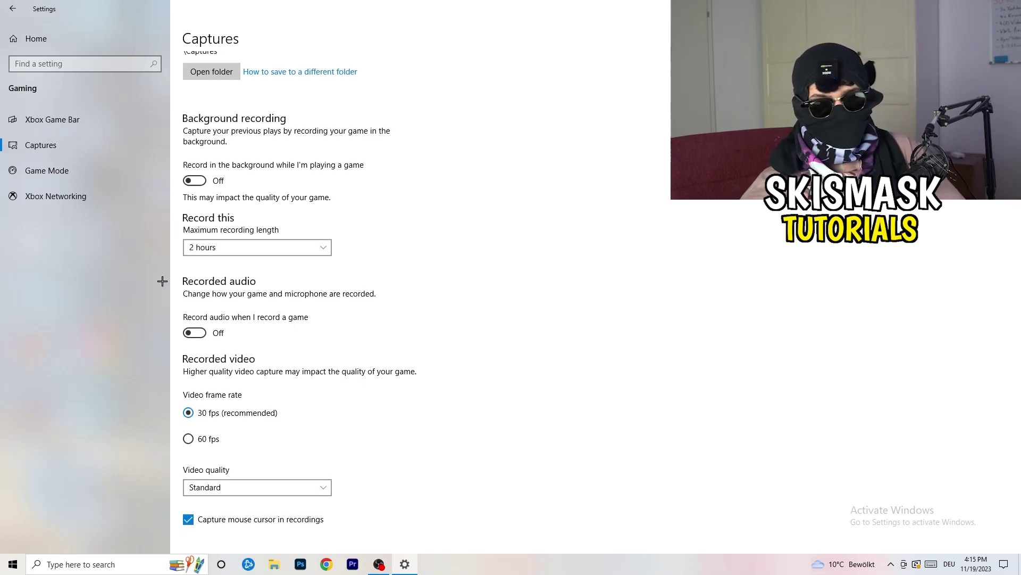
pyautogui.click(92, 178)
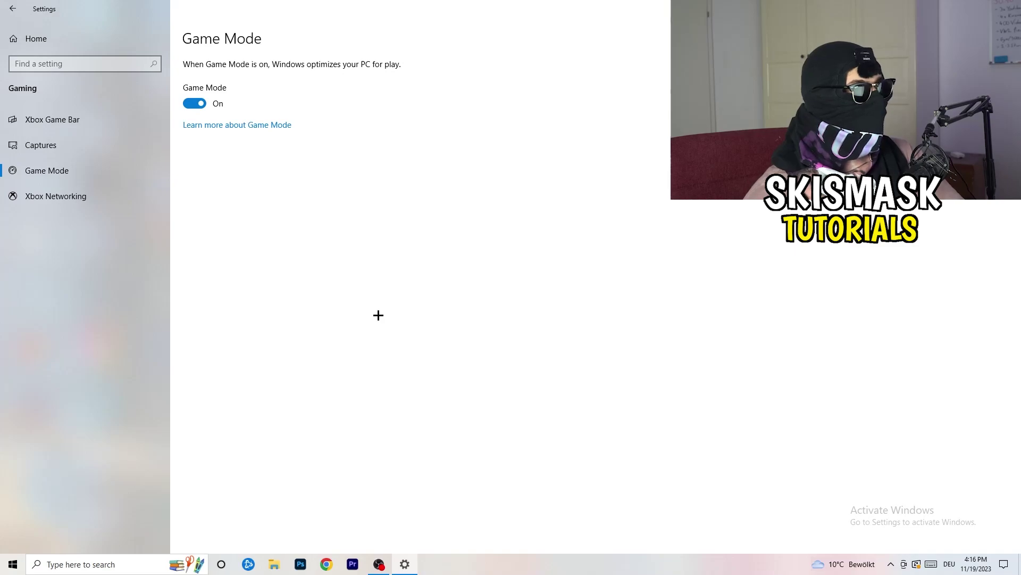
pyautogui.hotkey('alt', 'F4')
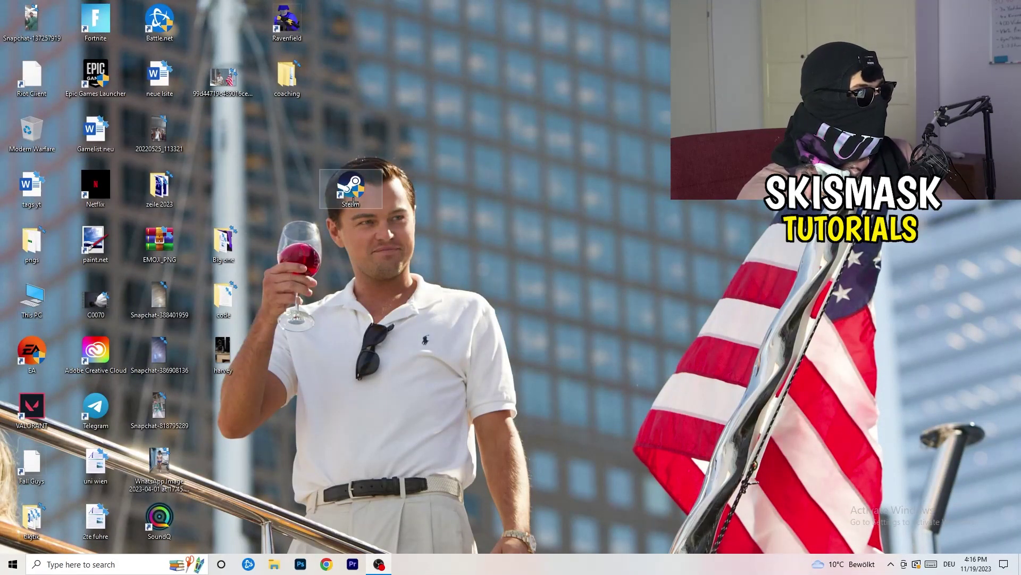
# Keep the Steam shortcut on Windows 8 compatibility mode with Run as administrator, and confirm with OK
pyautogui.moveTo(348, 187)
pyautogui.mouseDown()
pyautogui.moveTo(540, 189)
pyautogui.moveTo(477, 186)
pyautogui.mouseUp()
pyautogui.rightClick(487, 187)
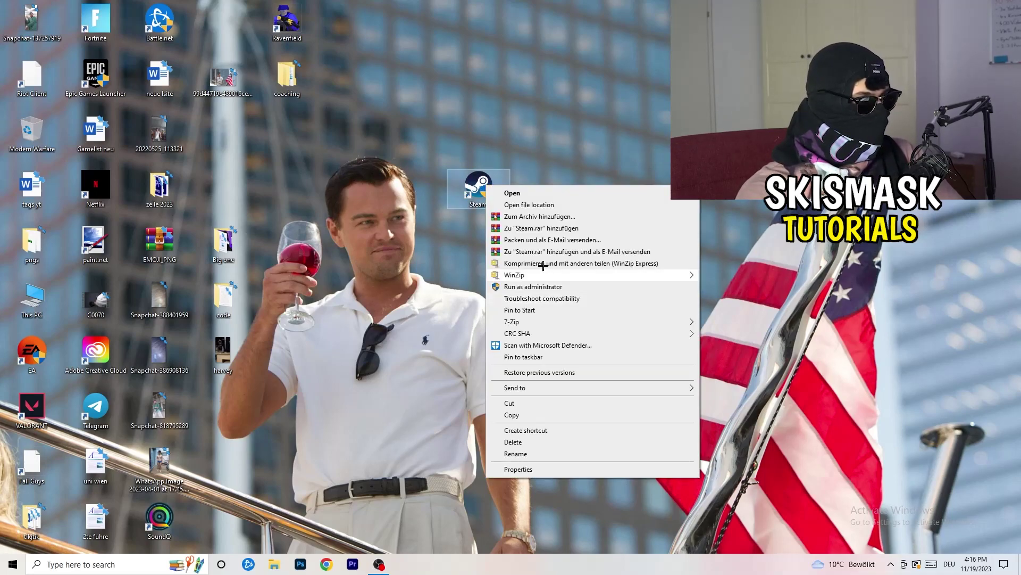
pyautogui.click(548, 470)
pyautogui.moveTo(557, 199); pyautogui.dragTo(360, 99)
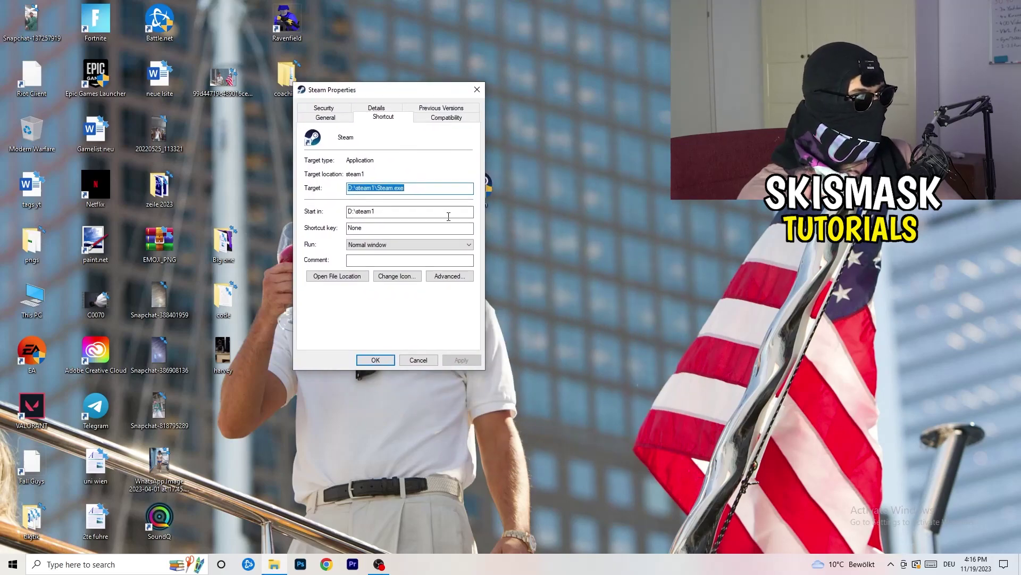
pyautogui.click(425, 116)
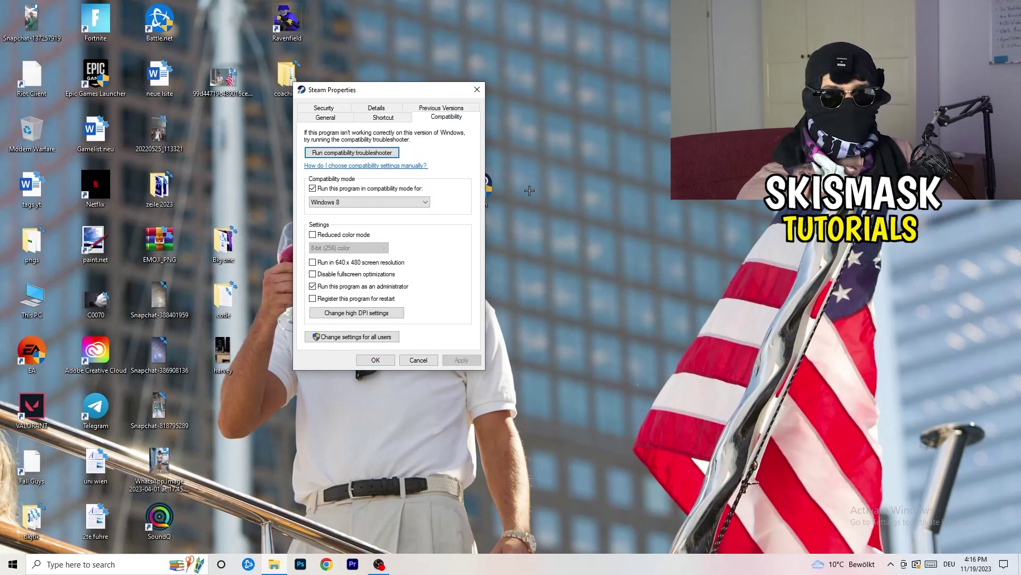
pyautogui.click(418, 202)
pyautogui.click(466, 198)
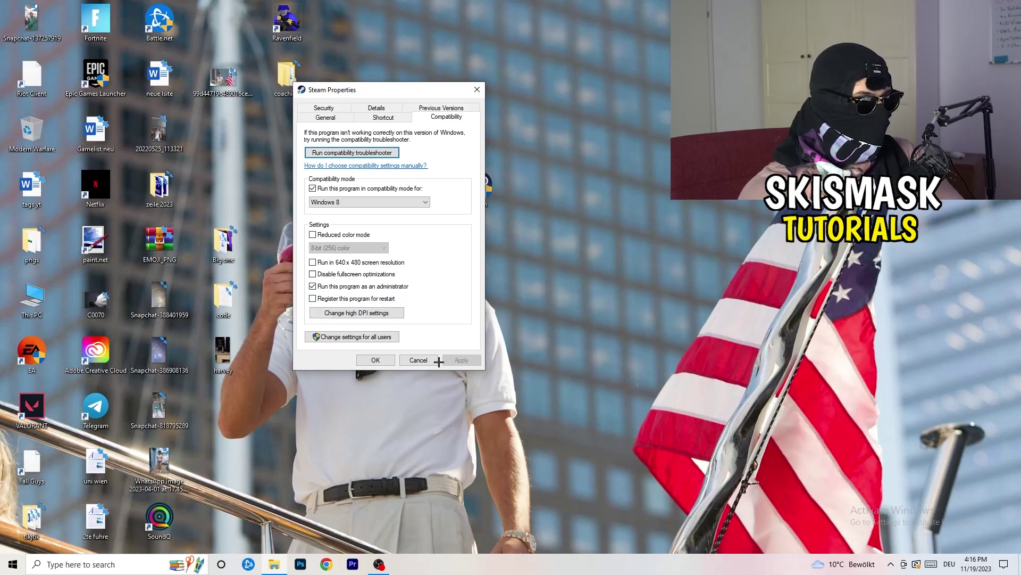
pyautogui.click(369, 359)
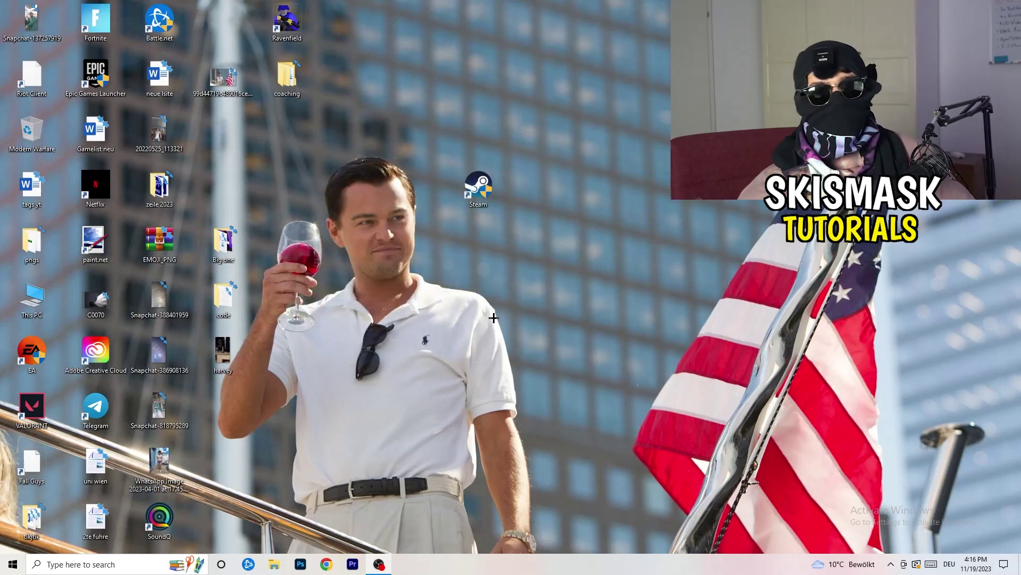
# Recheck Steam's unchanged Compatibility tab, then drag its icon beside the top-left desktop icons
pyautogui.moveTo(478, 182); pyautogui.dragTo(542, 184)
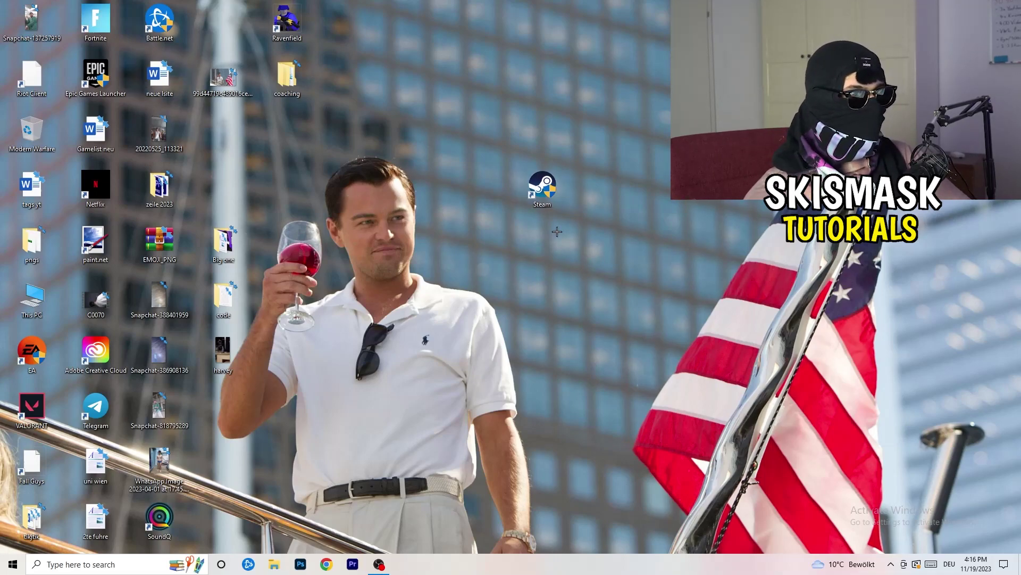
pyautogui.moveTo(542, 186); pyautogui.dragTo(478, 188)
pyautogui.rightClick(476, 186)
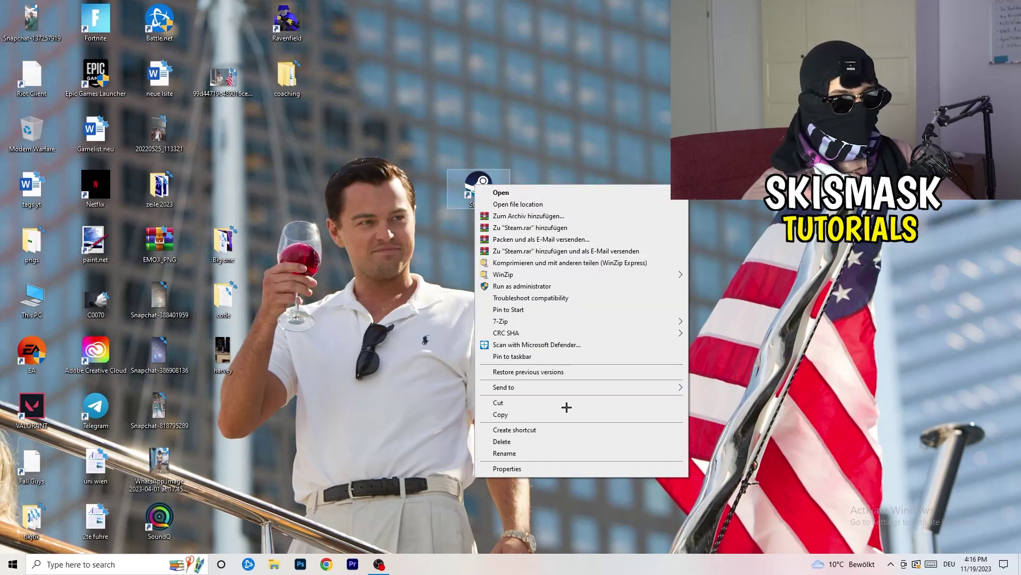
pyautogui.click(550, 468)
pyautogui.click(631, 219)
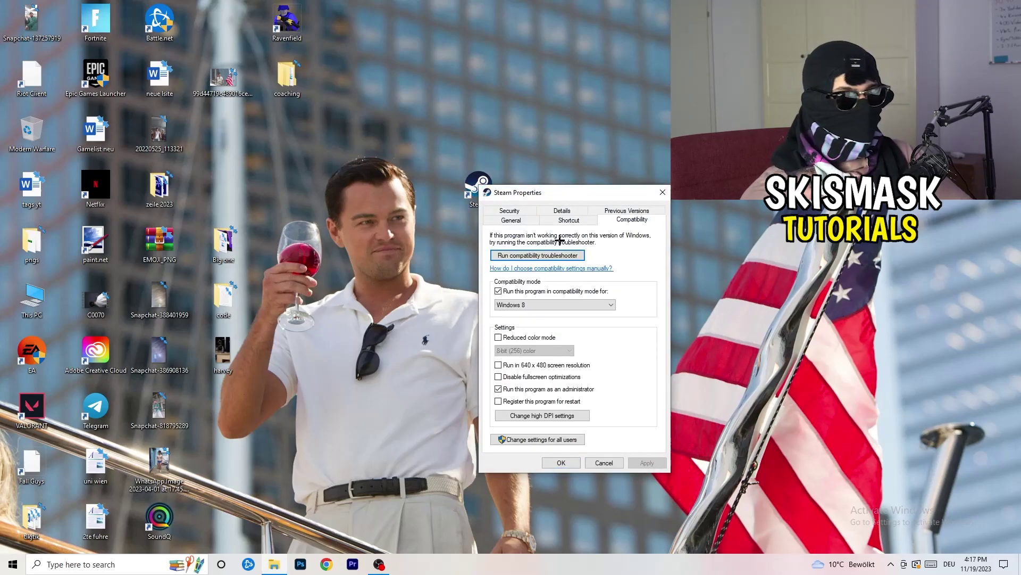
pyautogui.click(663, 192)
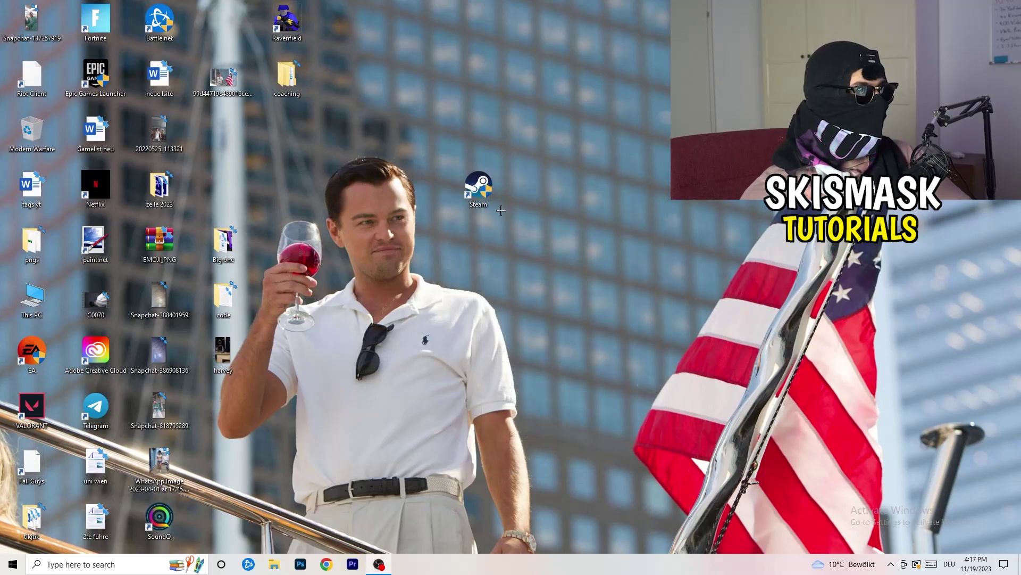
pyautogui.moveTo(502, 210); pyautogui.dragTo(246, 156)
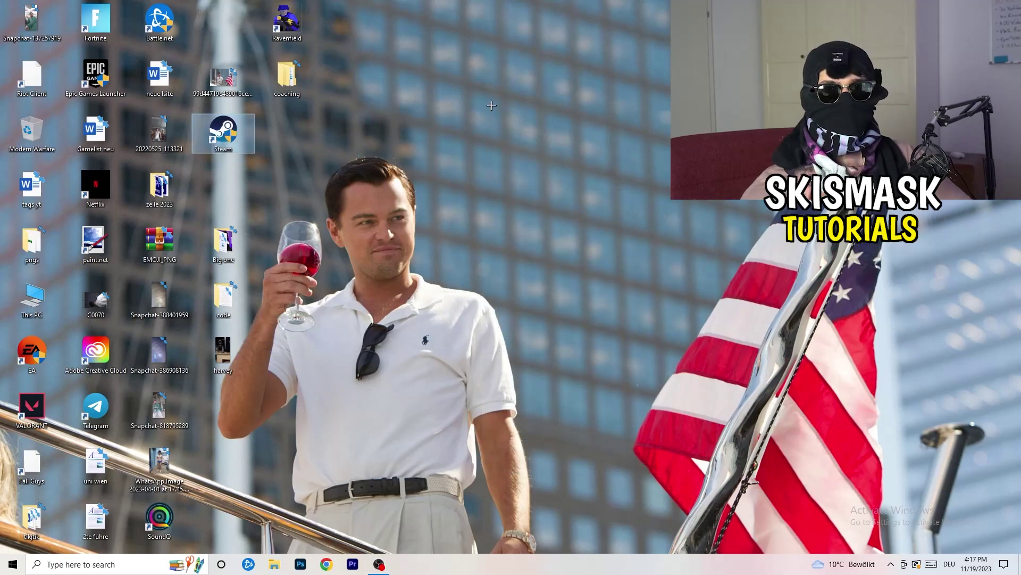
pyautogui.moveTo(532, 564)
pyautogui.mouseDown()
pyautogui.moveTo(408, 123)
pyautogui.moveTo(512, 545)
pyautogui.mouseUp()
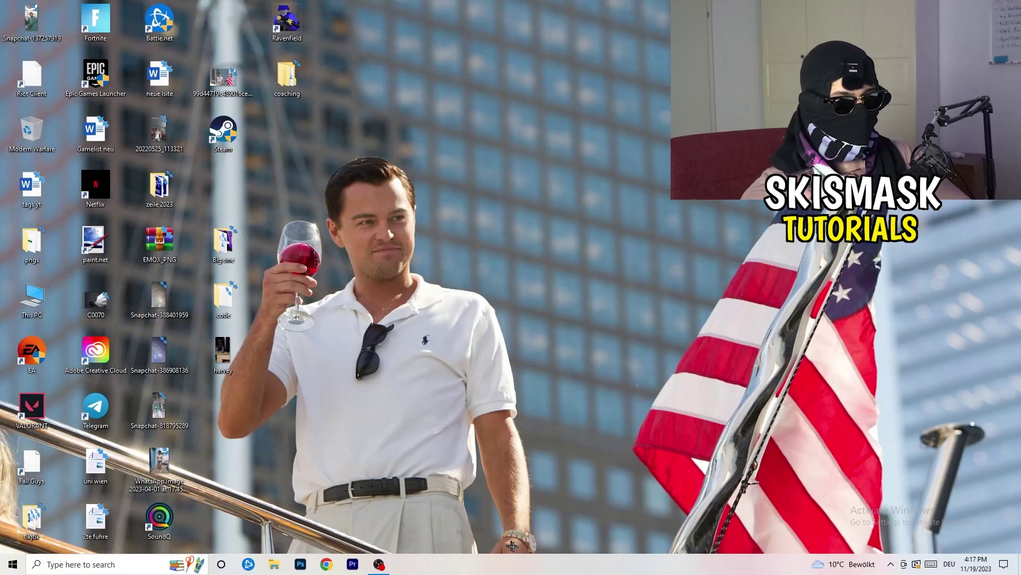
# Open Task Manager maximized on the Details tab and right-click the Creative Cloud UI Helper process
pyautogui.rightClick(485, 570)
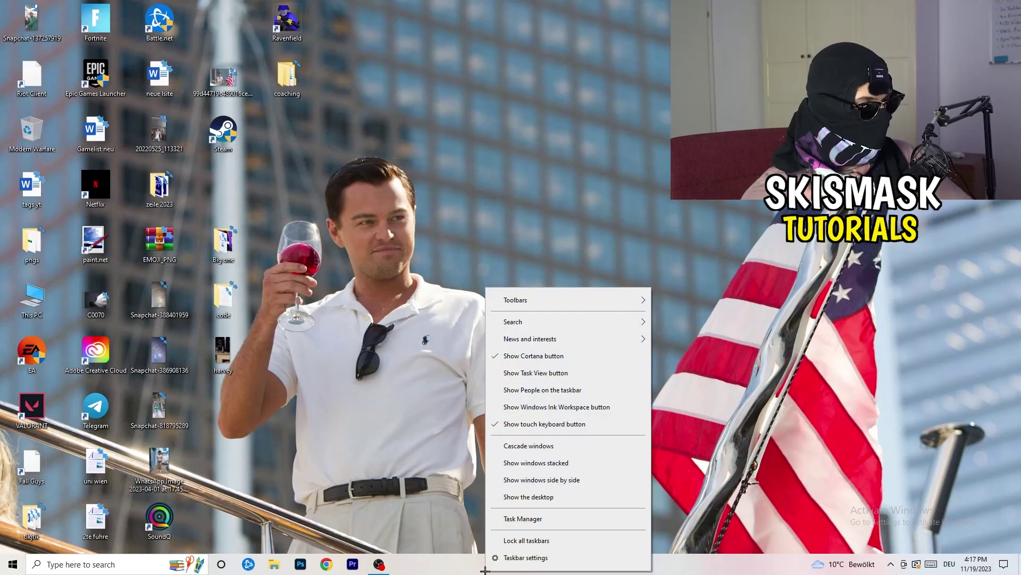
pyautogui.click(540, 519)
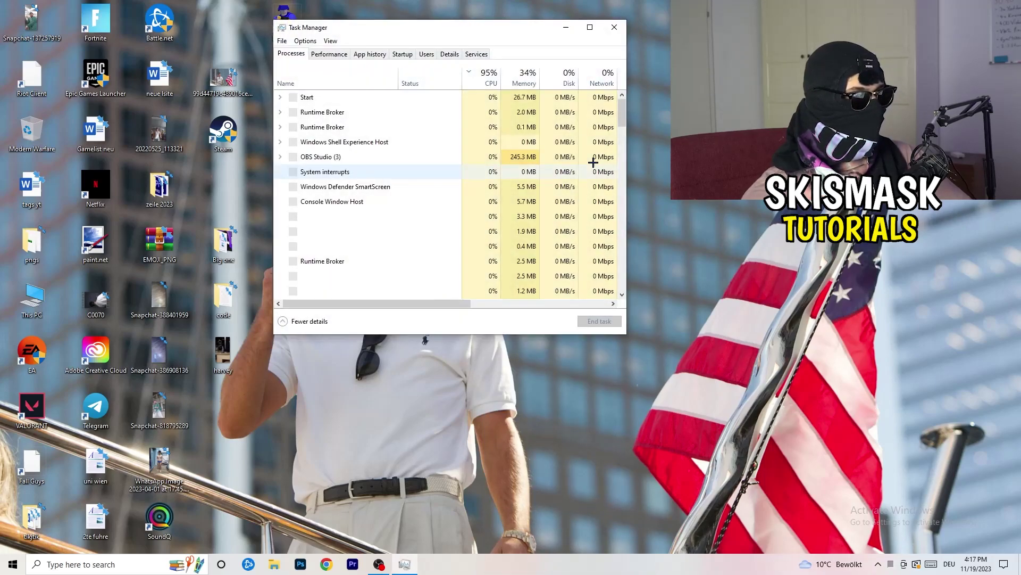
pyautogui.click(589, 29)
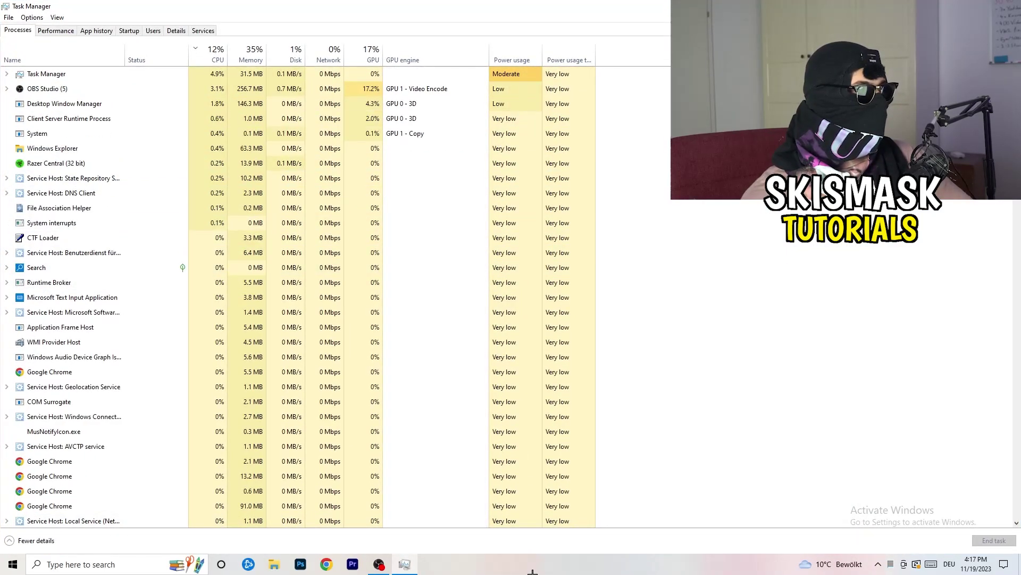
pyautogui.click(177, 31)
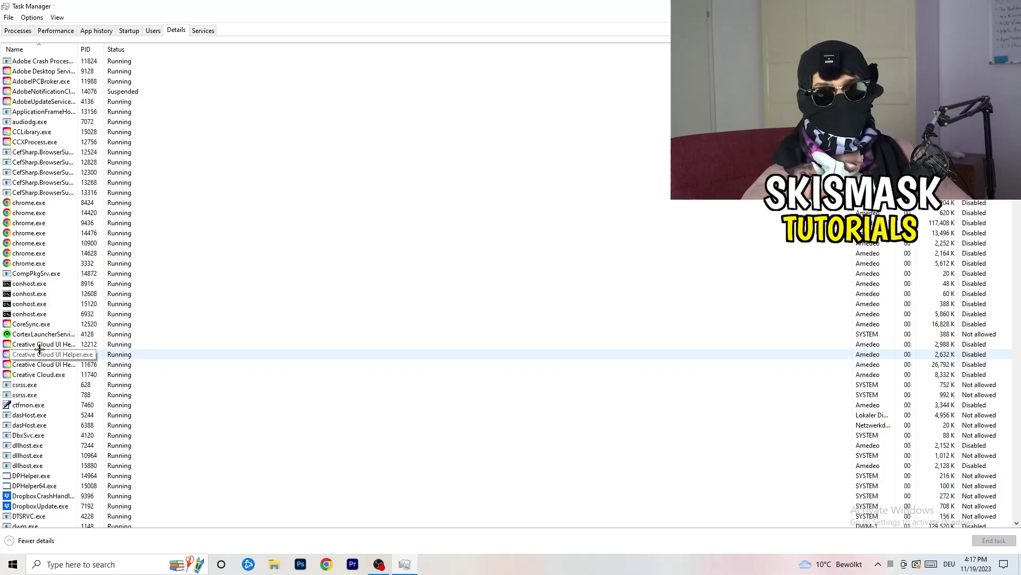
pyautogui.rightClick(41, 344)
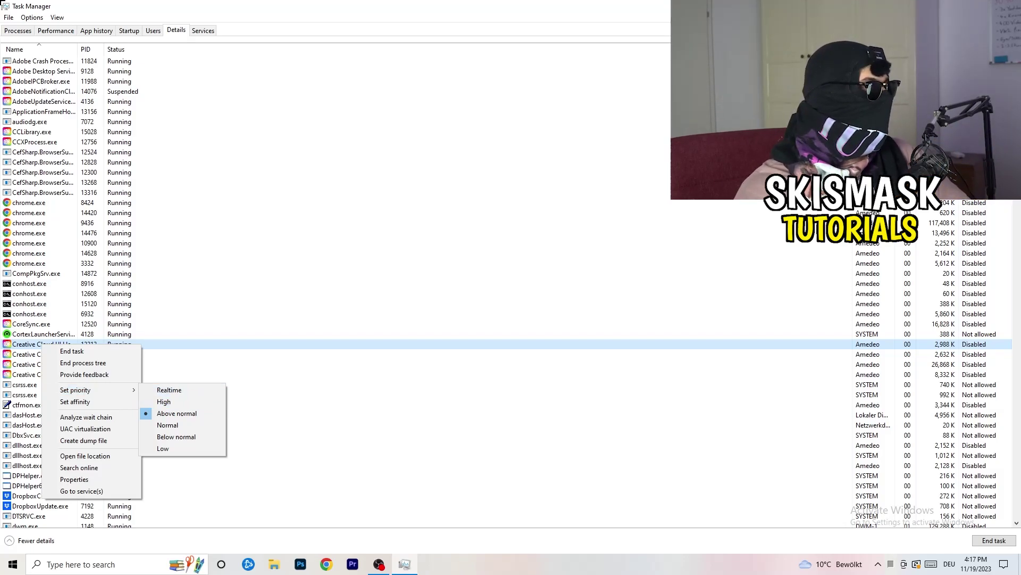
# Review startup apps, checking the Windows Security notification entry's actions without disabling, then return to Processes
pyautogui.click(125, 25)
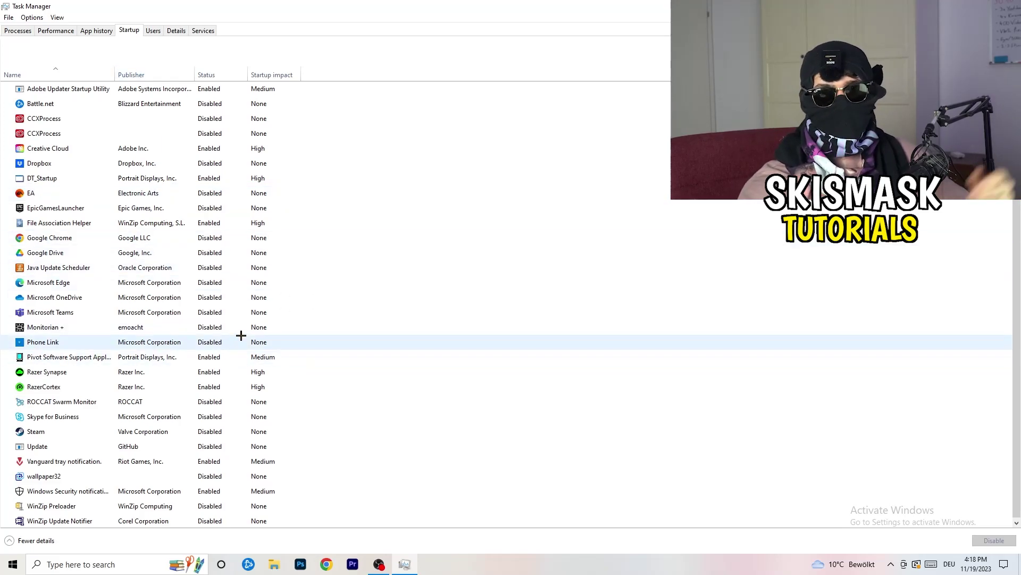
pyautogui.scroll(-1, 236, 458)
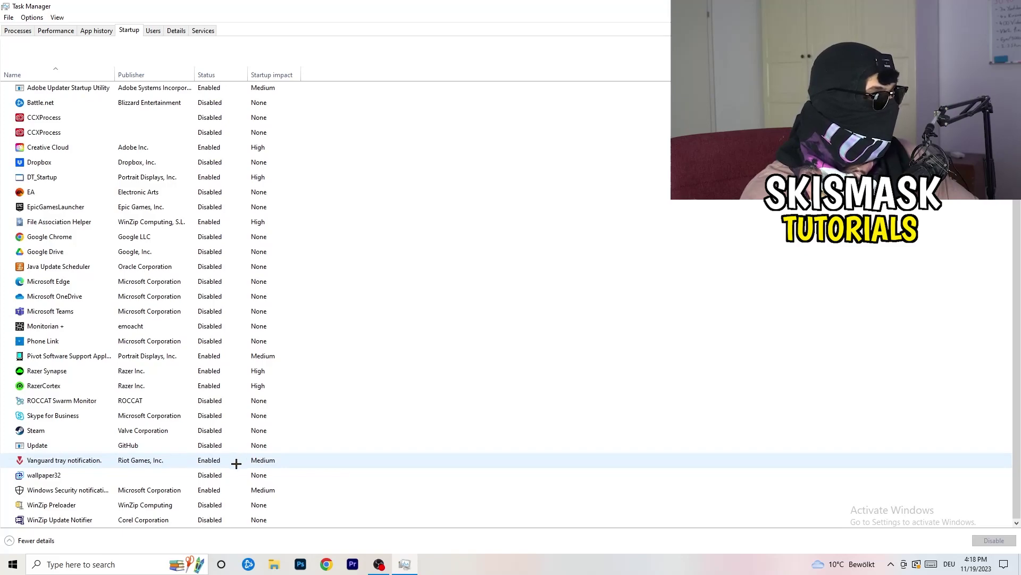
pyautogui.rightClick(215, 490)
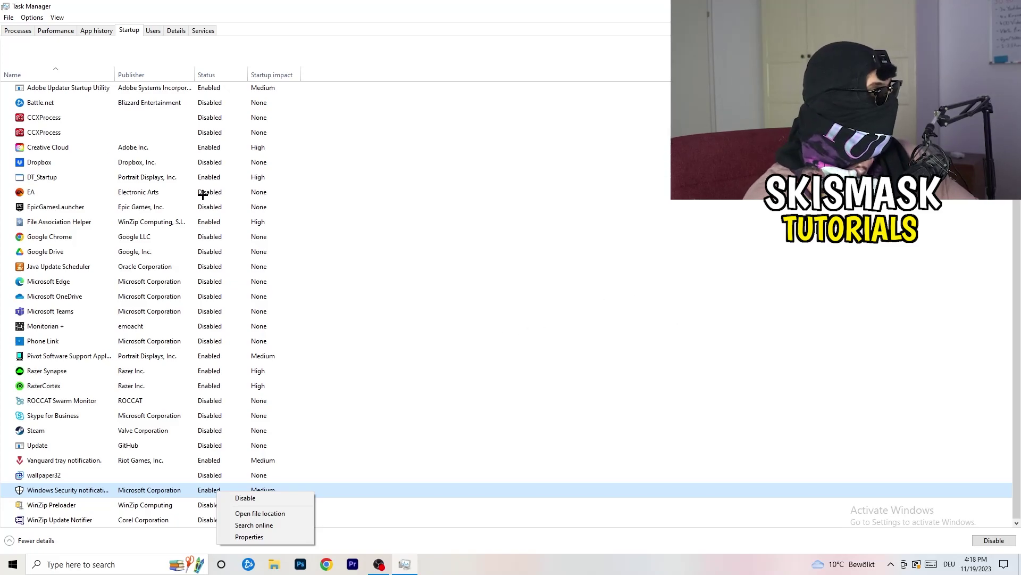
pyautogui.click(11, 30)
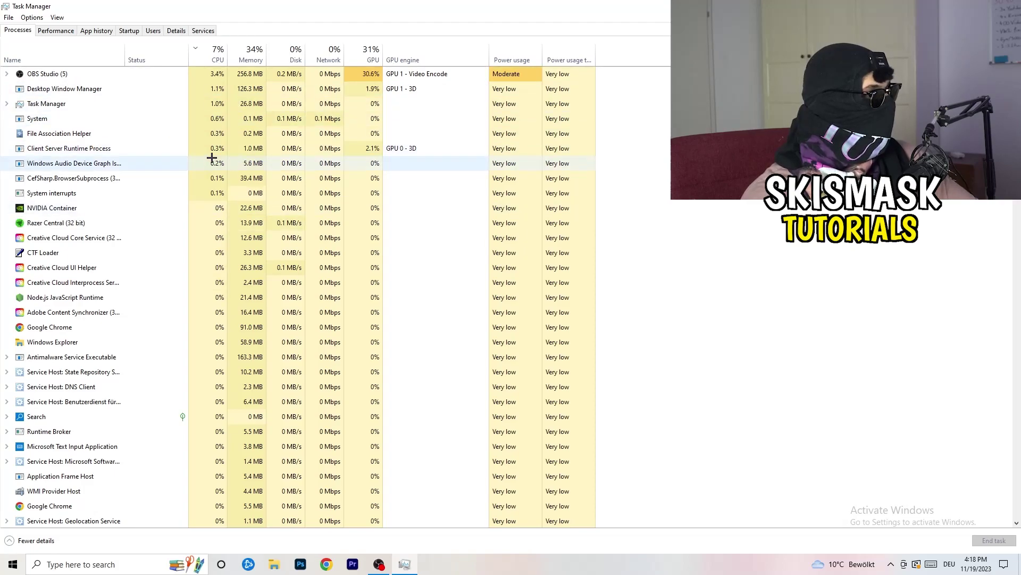
# Sort processes by GPU usage and inspect OBS Studio's actions without ending it
pyautogui.scroll(-6, 210, 160)
pyautogui.scroll(6, 212, 149)
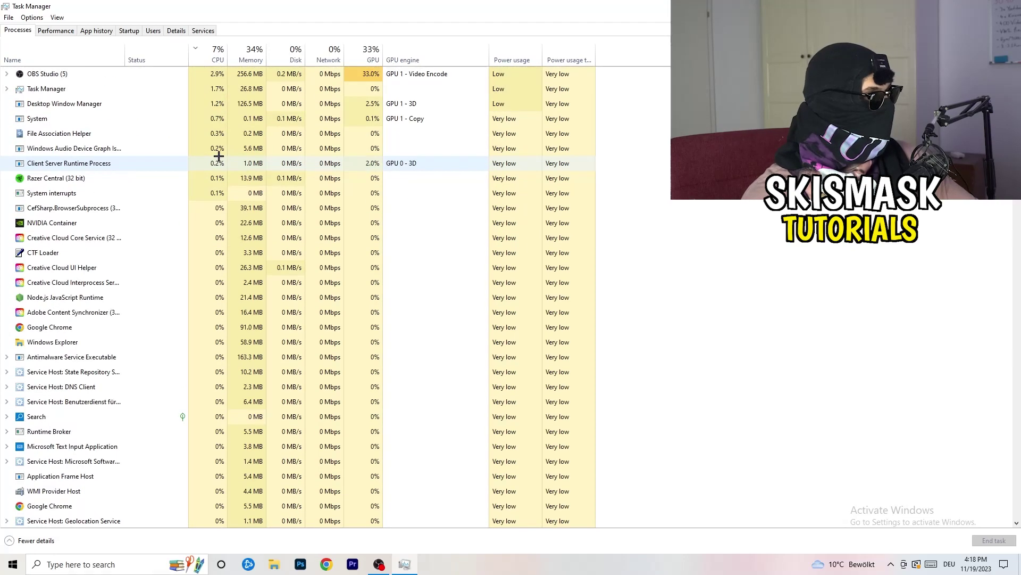
pyautogui.click(365, 57)
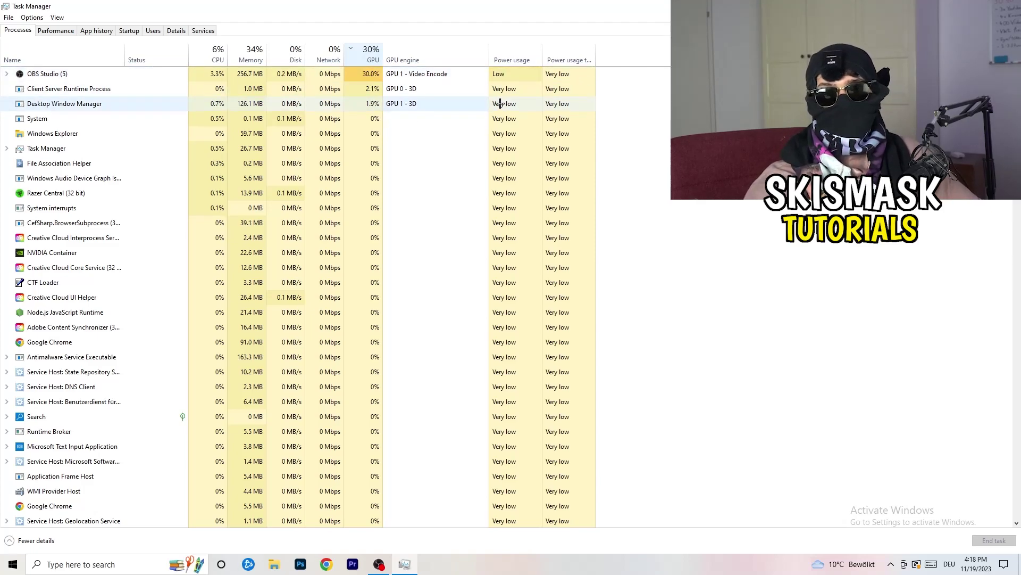
pyautogui.rightClick(350, 75)
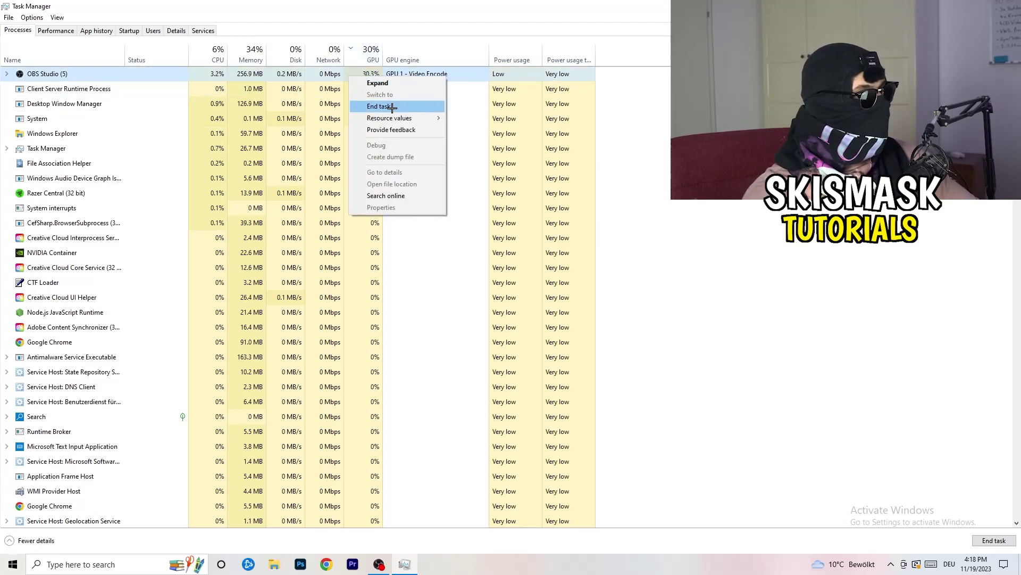
pyautogui.press('Escape')
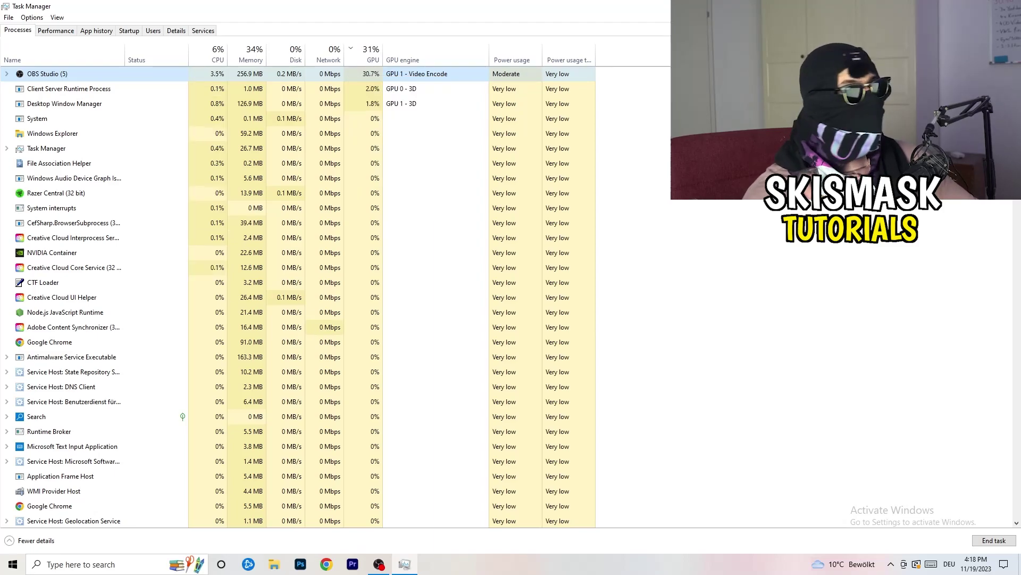
# Close Task Manager with Alt+F4
pyautogui.hotkey('alt', 'F4')
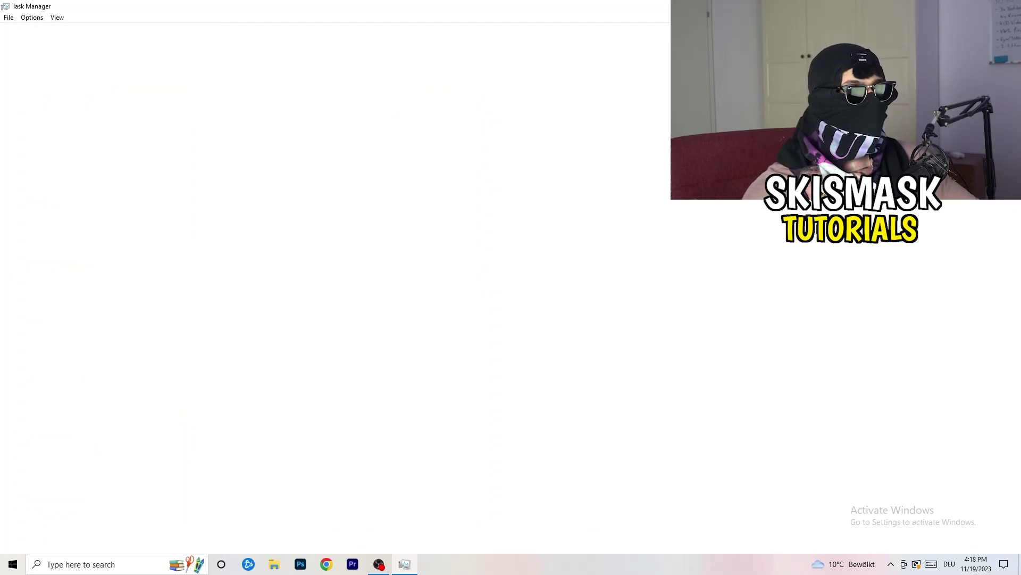